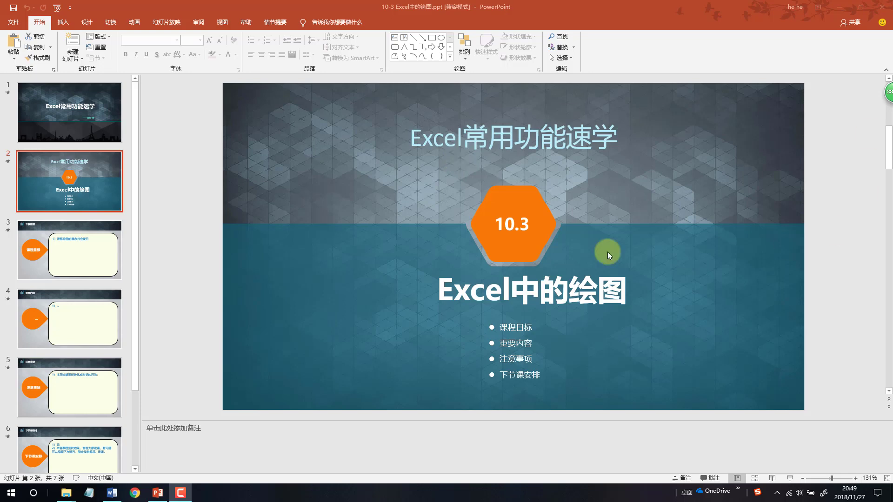
# Show slide 3 with the course objective, then bring up the Windows Start menu.
pyautogui.click(37, 265)
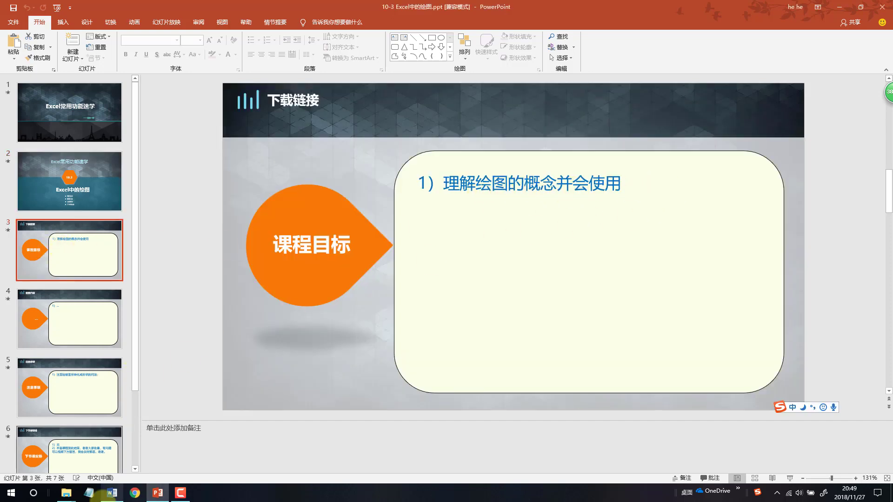
pyautogui.press('super')
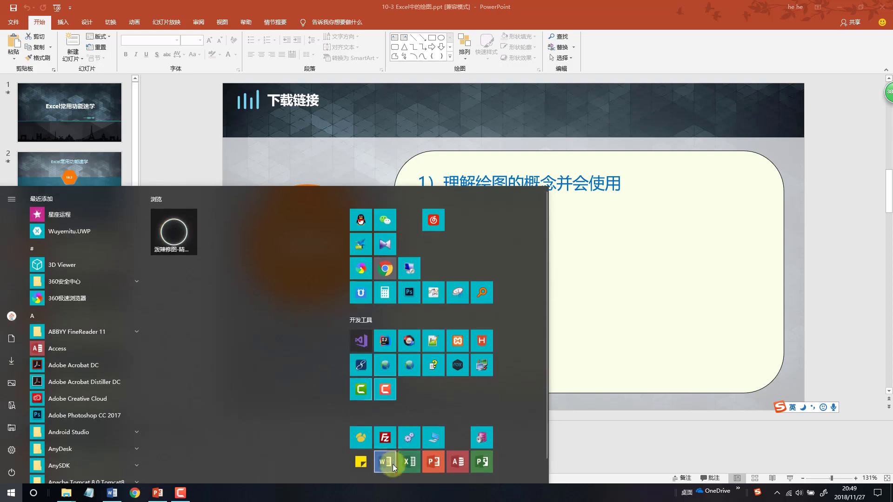
# Launch Excel and create a new blank workbook, 工作簿1, on an empty Sheet1.
pyautogui.click(385, 461)
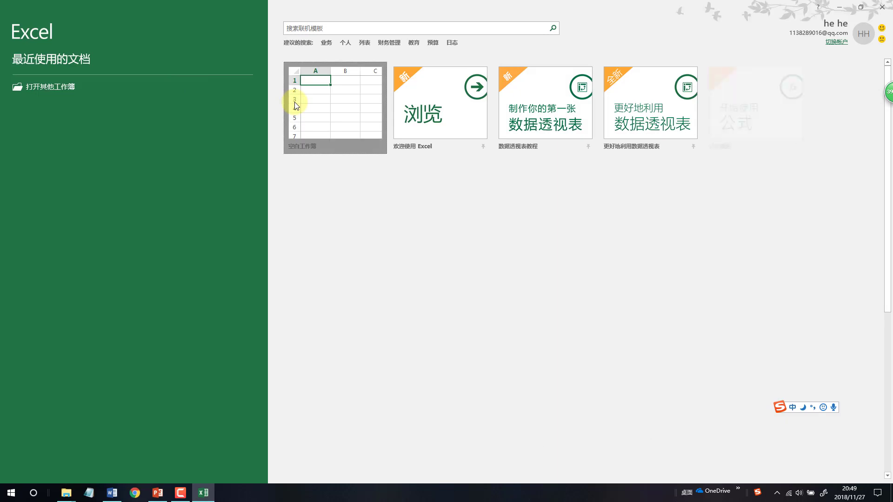
pyautogui.click(297, 105)
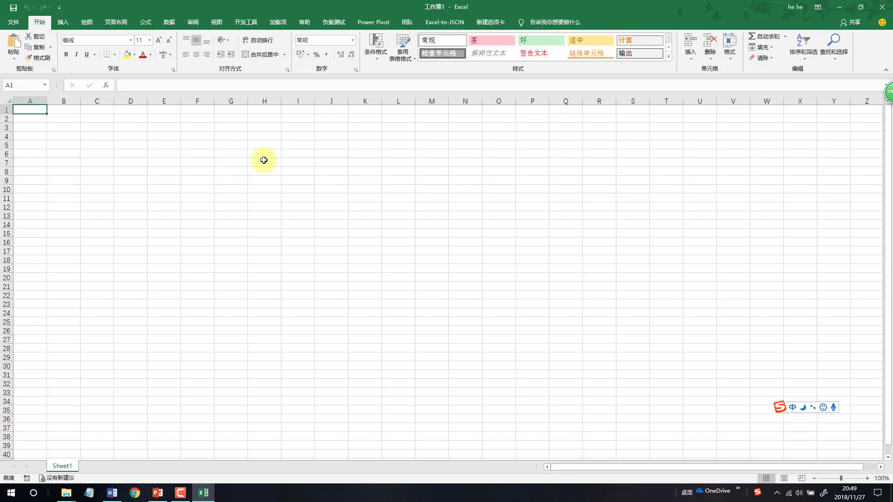
pyautogui.click(14, 23)
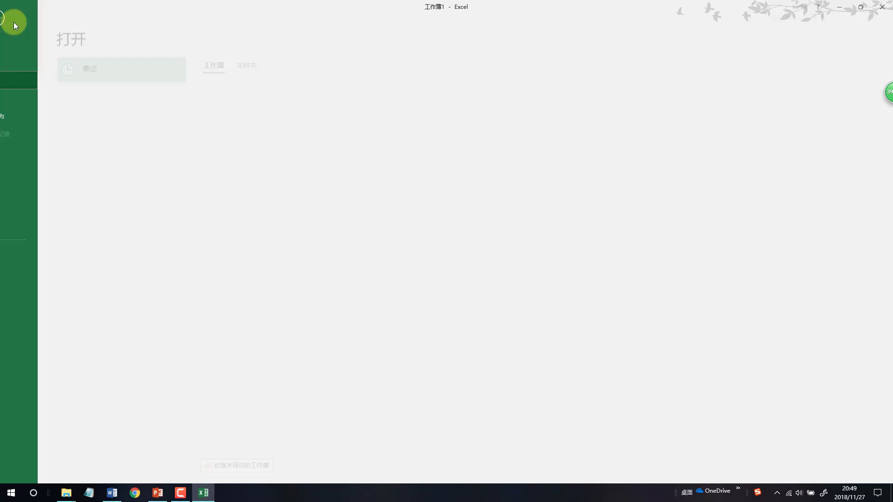
pyautogui.click(20, 14)
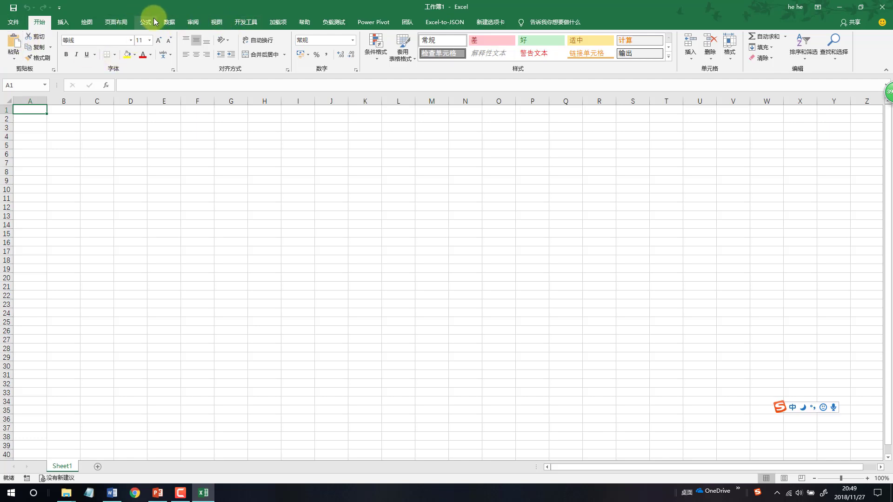
pyautogui.click(14, 22)
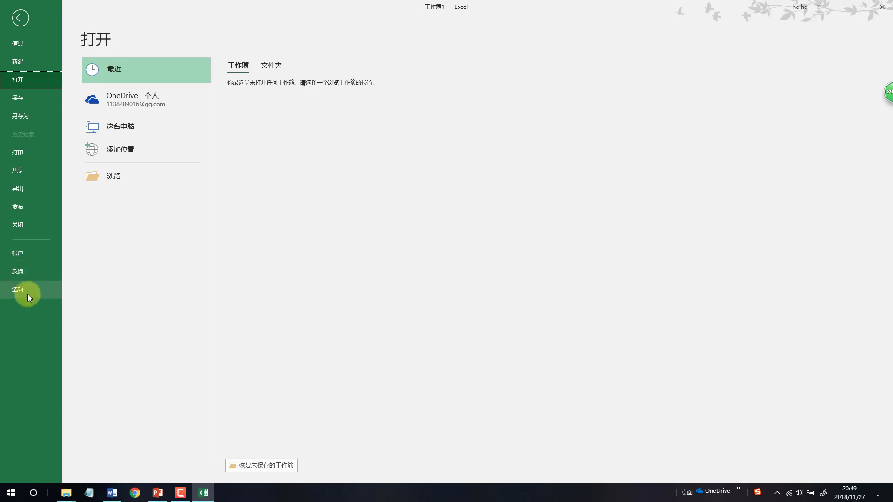
pyautogui.click(27, 291)
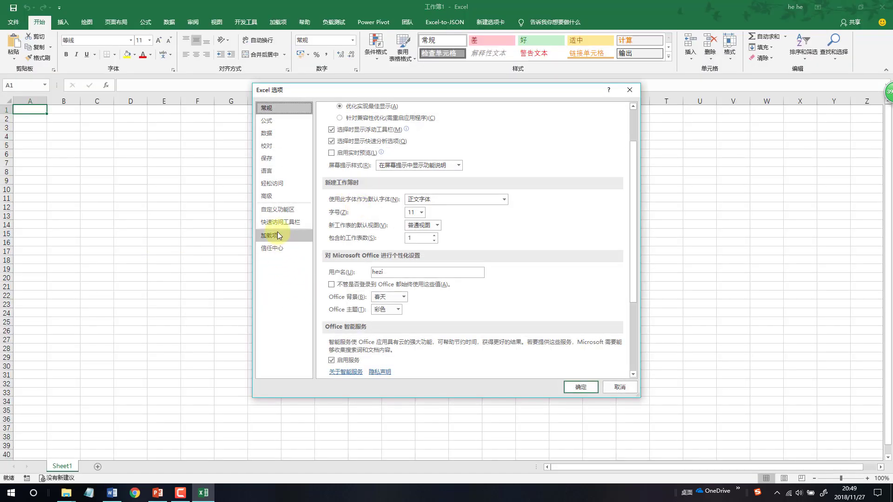
pyautogui.click(281, 210)
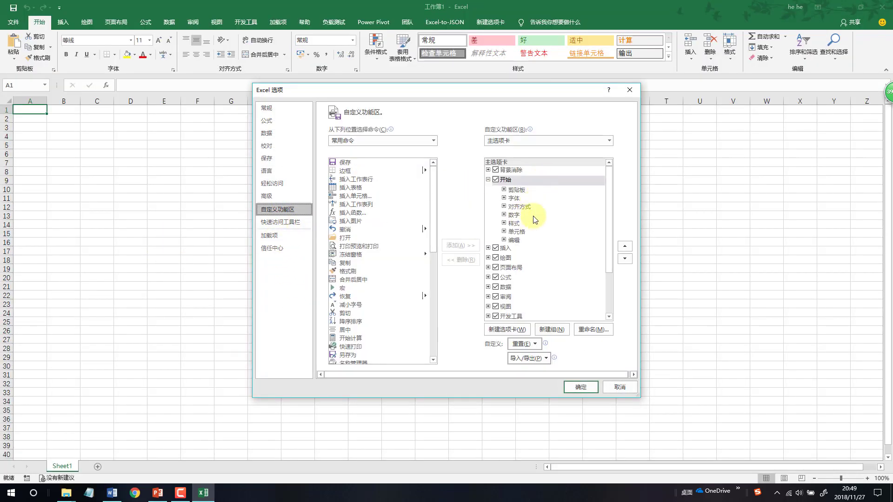
pyautogui.click(498, 258)
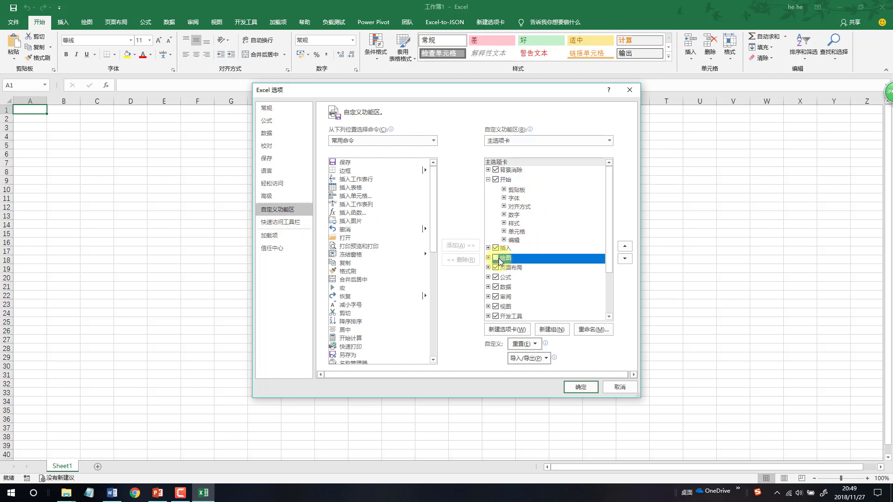
pyautogui.click(581, 387)
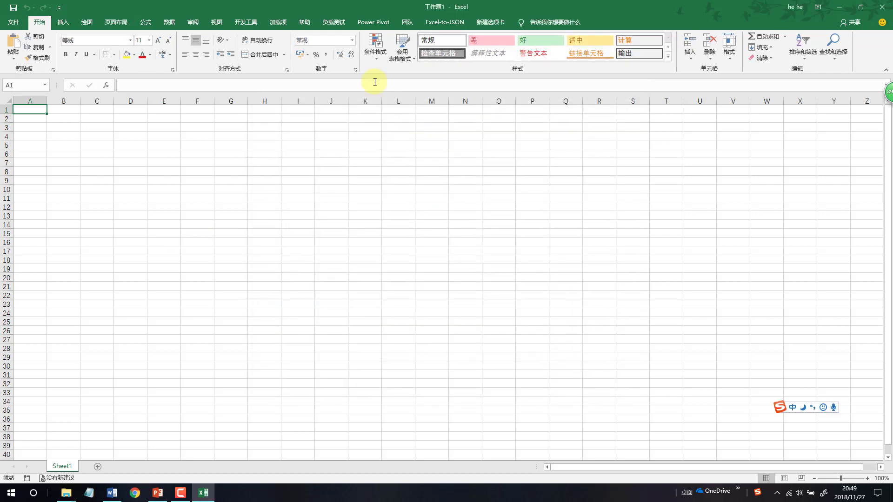
# On the Draw tab, sketch black loops, a red stroke, a yellow highlighter stroke and a purple galaxy curve.
pyautogui.click(86, 22)
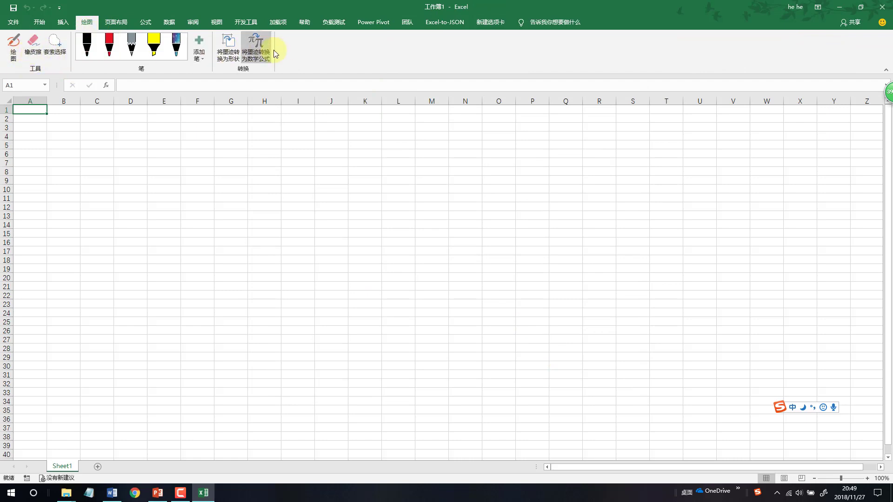
pyautogui.click(14, 46)
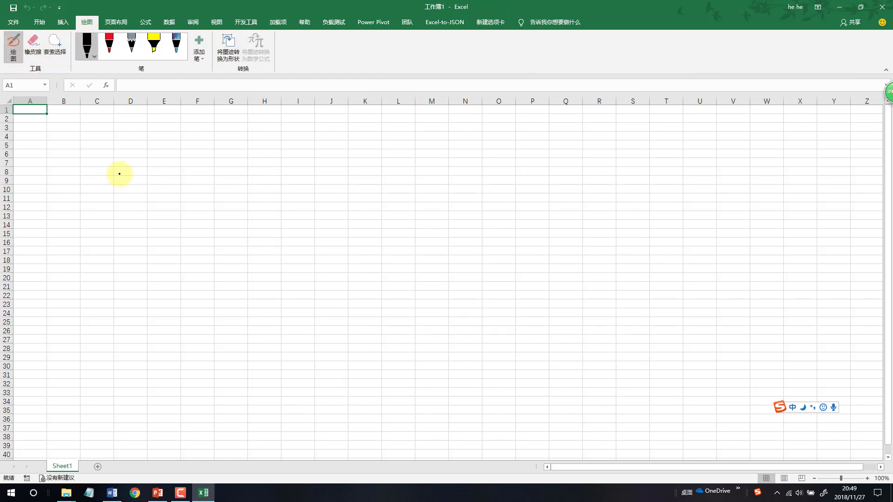
pyautogui.moveTo(120, 174); pyautogui.dragTo(179, 131)
pyautogui.moveTo(239, 163); pyautogui.dragTo(144, 199)
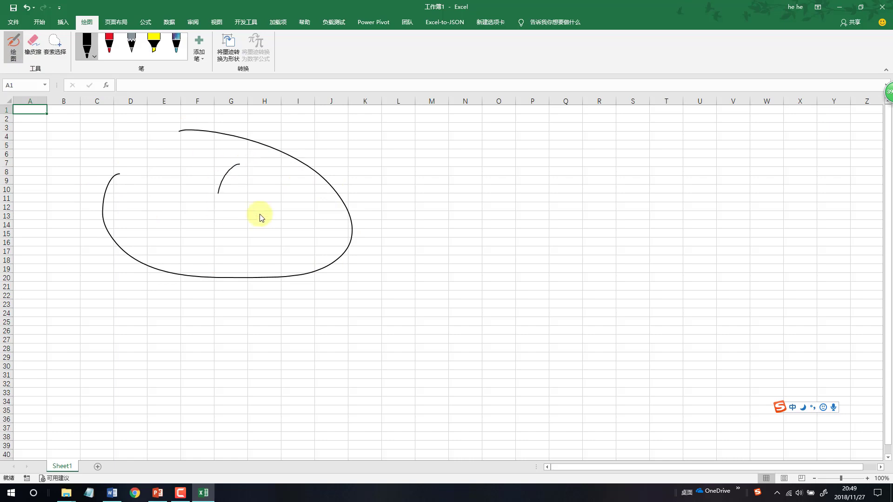
pyautogui.click(109, 44)
pyautogui.moveTo(122, 132)
pyautogui.mouseDown()
pyautogui.moveTo(243, 216)
pyautogui.moveTo(175, 161)
pyautogui.moveTo(202, 208)
pyautogui.moveTo(317, 201)
pyautogui.mouseUp()
pyautogui.click(154, 44)
pyautogui.moveTo(233, 124); pyautogui.dragTo(233, 127)
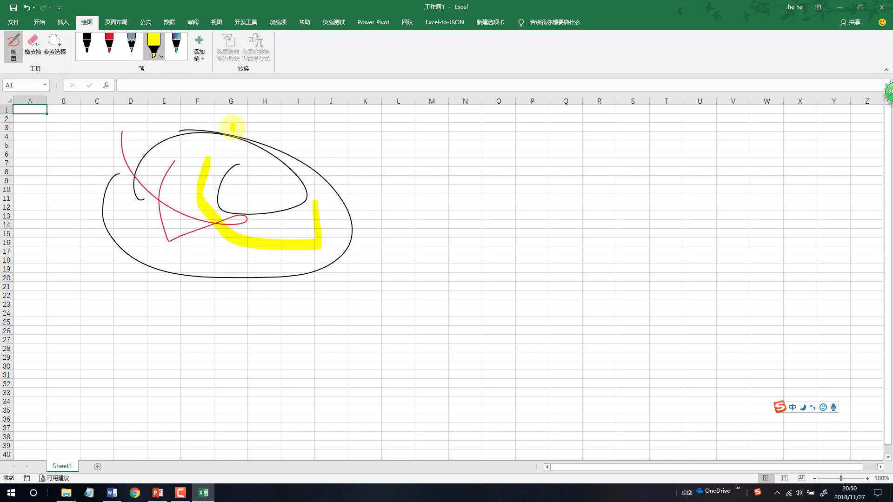
pyautogui.click(176, 51)
pyautogui.moveTo(164, 189)
pyautogui.mouseDown()
pyautogui.moveTo(150, 223)
pyautogui.moveTo(212, 245)
pyautogui.mouseUp()
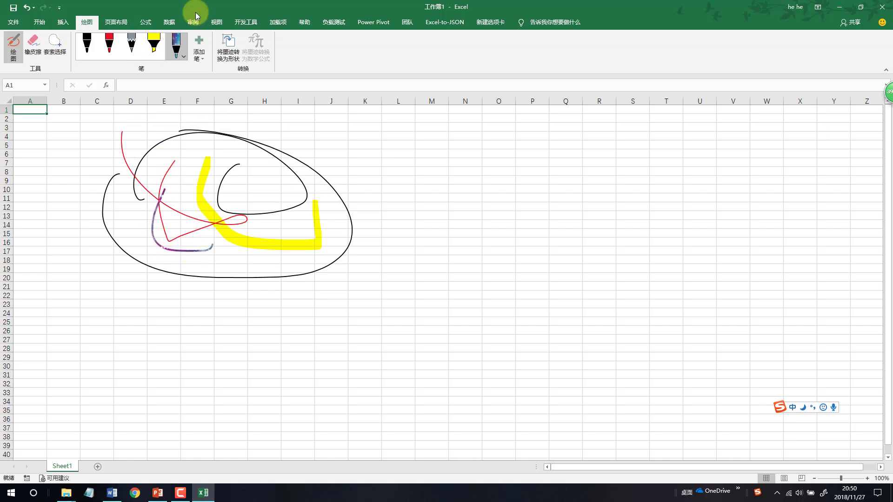
# Add a magenta pen and a cyan highlighter, then draw a long cyan stroke.
pyautogui.click(200, 58)
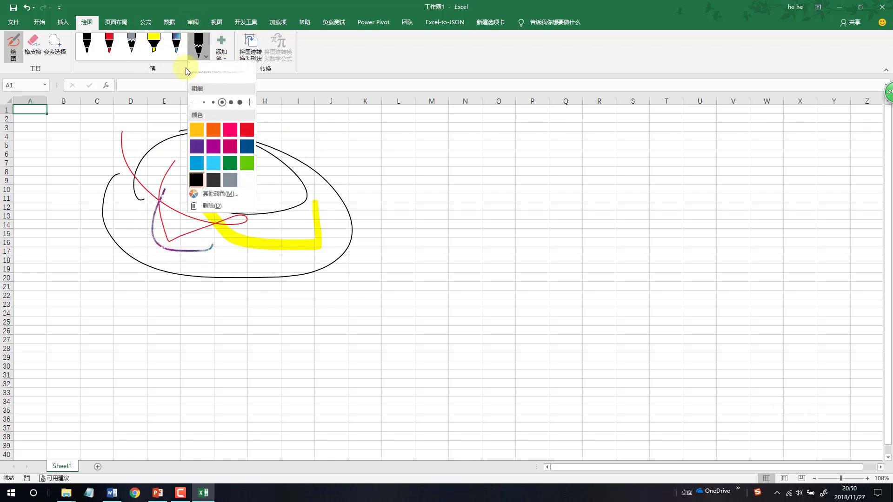
pyautogui.click(229, 147)
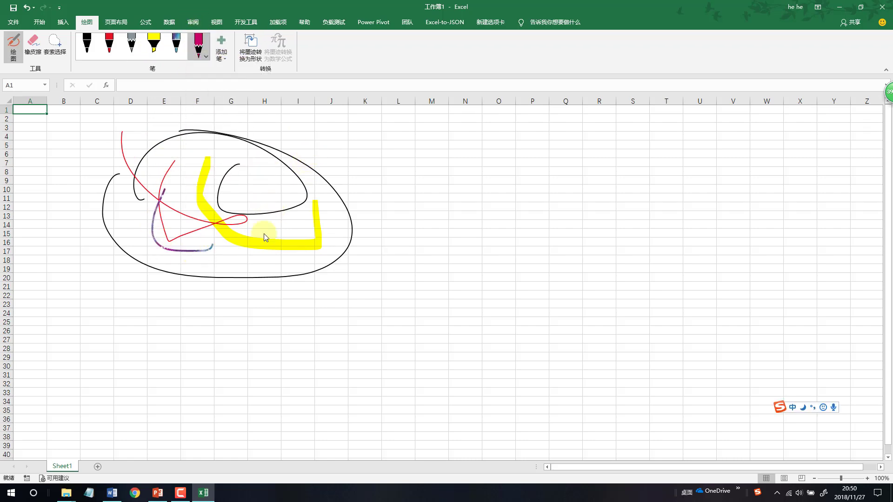
pyautogui.click(222, 58)
pyautogui.click(238, 115)
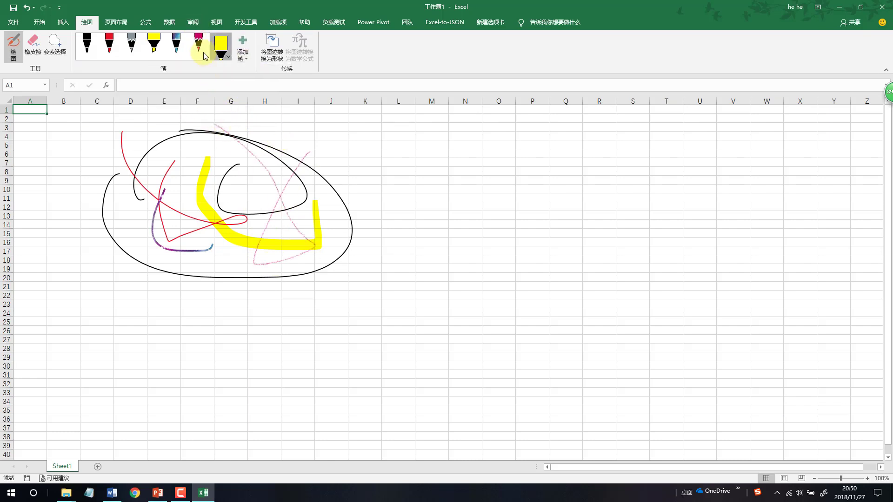
pyautogui.click(222, 59)
pyautogui.click(252, 132)
pyautogui.moveTo(347, 143); pyautogui.dragTo(276, 197)
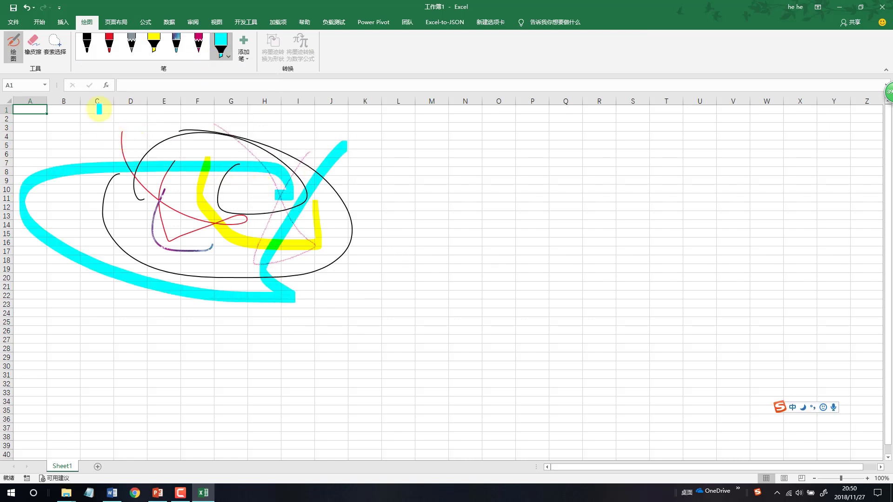
# Erase the cyan, red, yellow and black strokes, then draw a yellow highlighter loop over the purple curve.
pyautogui.click(30, 52)
pyautogui.moveTo(170, 166); pyautogui.dragTo(112, 222)
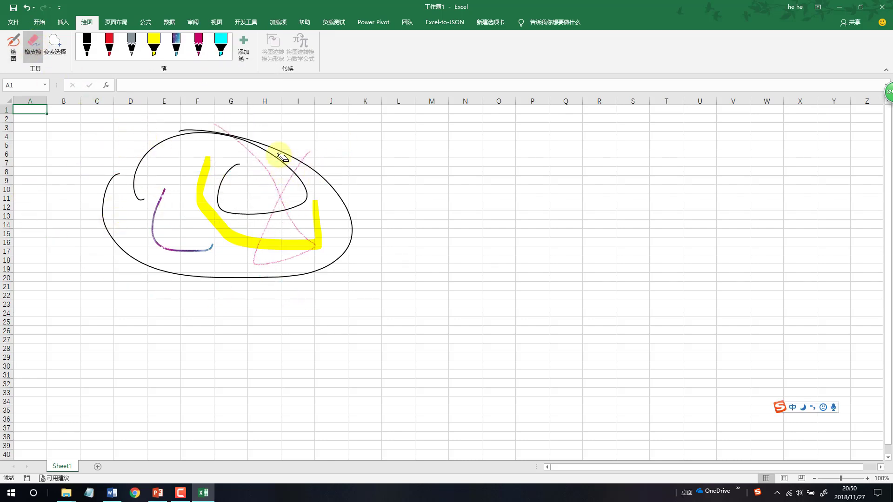
pyautogui.moveTo(223, 198); pyautogui.dragTo(205, 211)
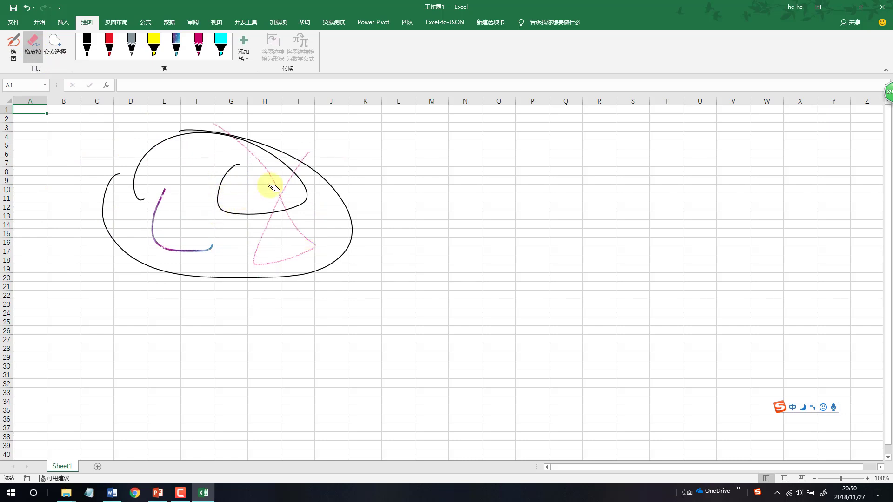
pyautogui.moveTo(310, 167)
pyautogui.mouseDown()
pyautogui.moveTo(309, 178)
pyautogui.moveTo(292, 182)
pyautogui.mouseUp()
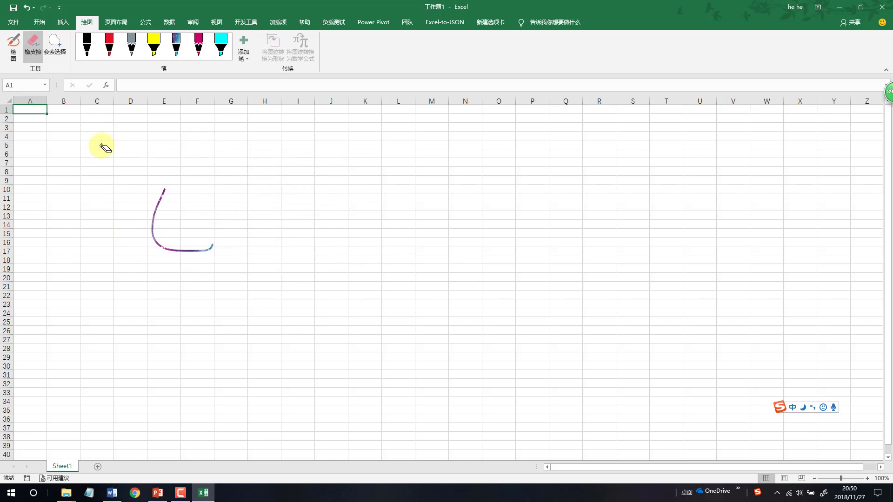
pyautogui.click(153, 44)
pyautogui.moveTo(168, 191)
pyautogui.mouseDown()
pyautogui.moveTo(113, 203)
pyautogui.moveTo(263, 197)
pyautogui.mouseUp()
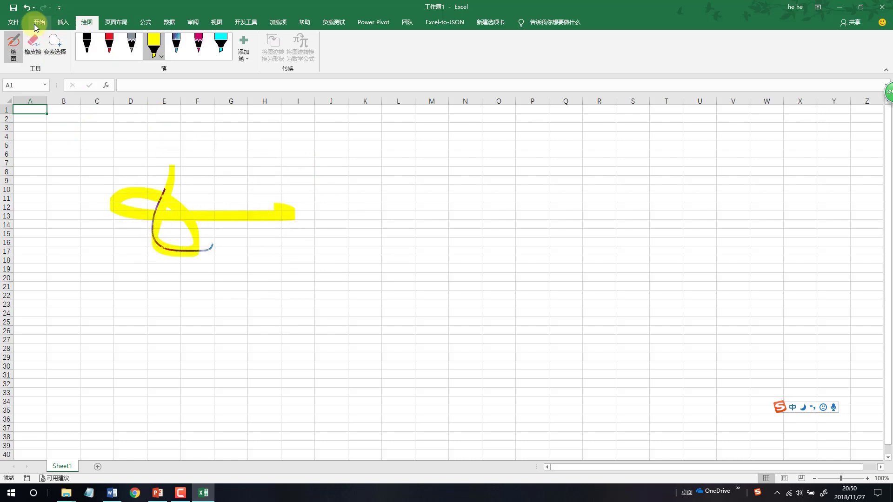
# Lasso the yellow loop and purple curve, group them, and drag the group right to columns E–K.
pyautogui.click(55, 44)
pyautogui.moveTo(124, 144); pyautogui.dragTo(333, 214)
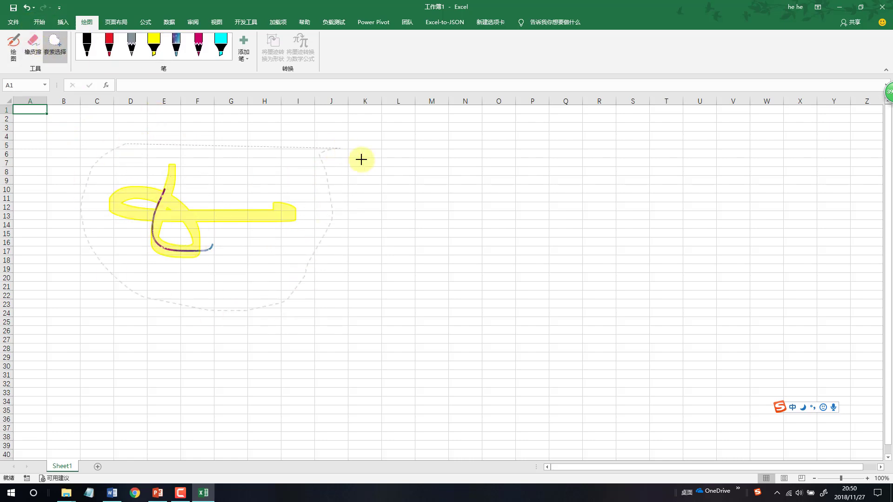
pyautogui.moveTo(361, 159); pyautogui.dragTo(359, 161)
pyautogui.rightClick(213, 215)
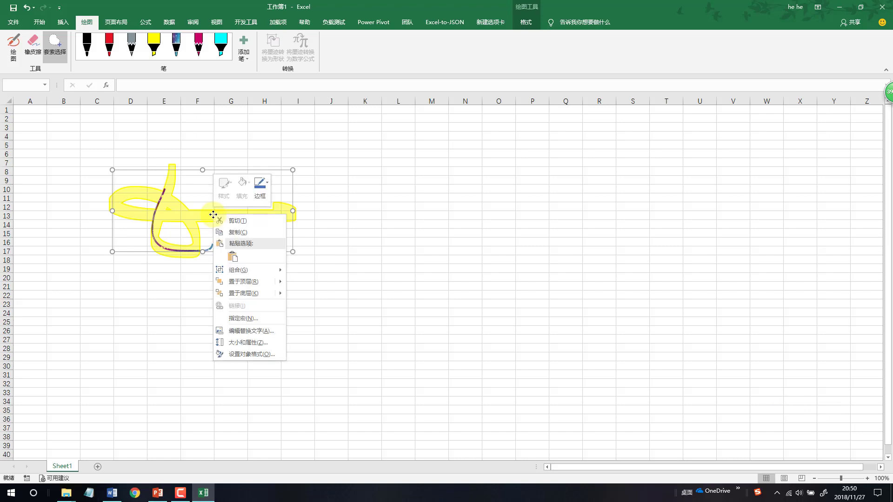
pyautogui.click(321, 272)
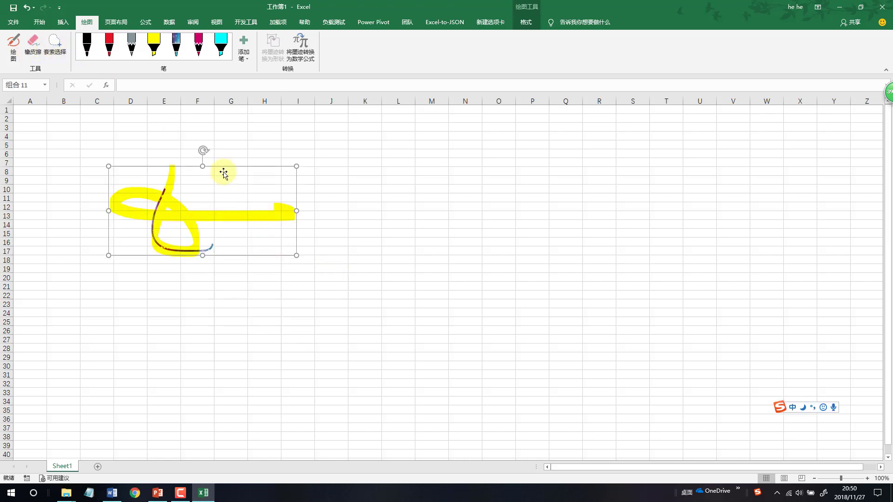
pyautogui.moveTo(191, 210)
pyautogui.mouseDown()
pyautogui.moveTo(310, 234)
pyautogui.moveTo(343, 229)
pyautogui.moveTo(287, 223)
pyautogui.mouseUp()
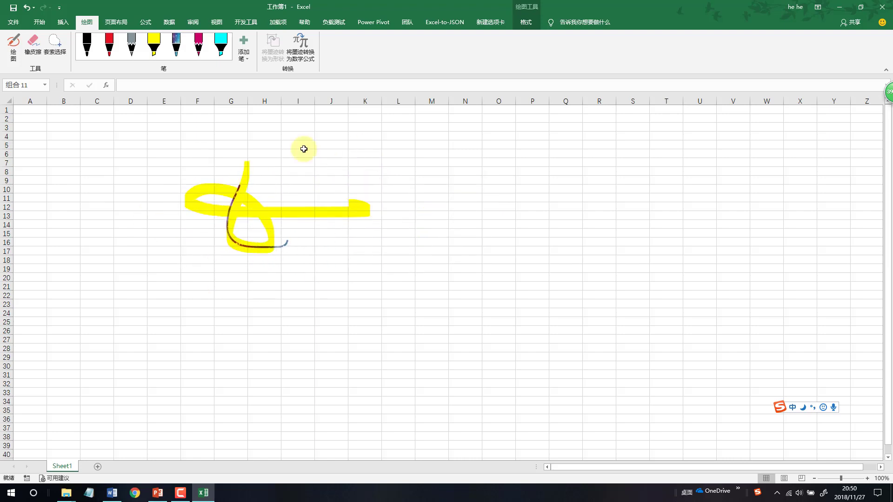
# Draw an oval that becomes a filled ellipse, plus ink loops near columns M–N and B–E.
pyautogui.moveTo(326, 168)
pyautogui.mouseDown()
pyautogui.moveTo(348, 185)
pyautogui.moveTo(354, 231)
pyautogui.mouseUp()
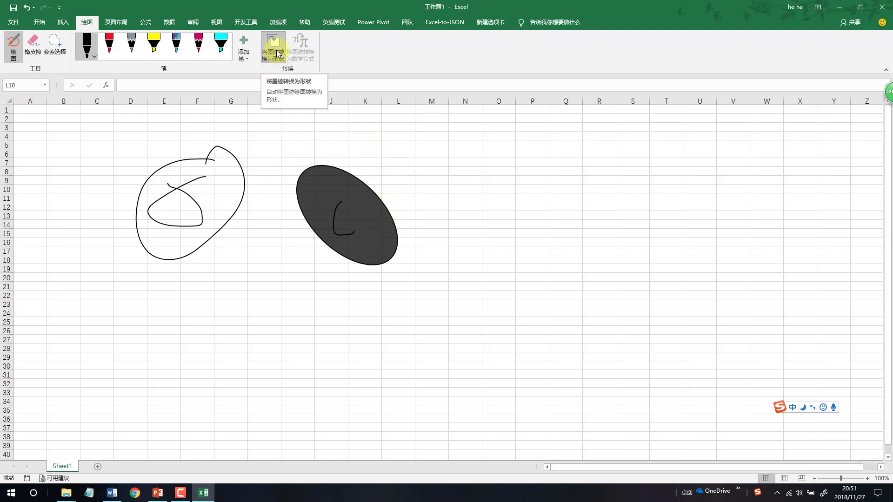
pyautogui.moveTo(410, 133)
pyautogui.mouseDown()
pyautogui.moveTo(434, 179)
pyautogui.moveTo(420, 122)
pyautogui.mouseUp()
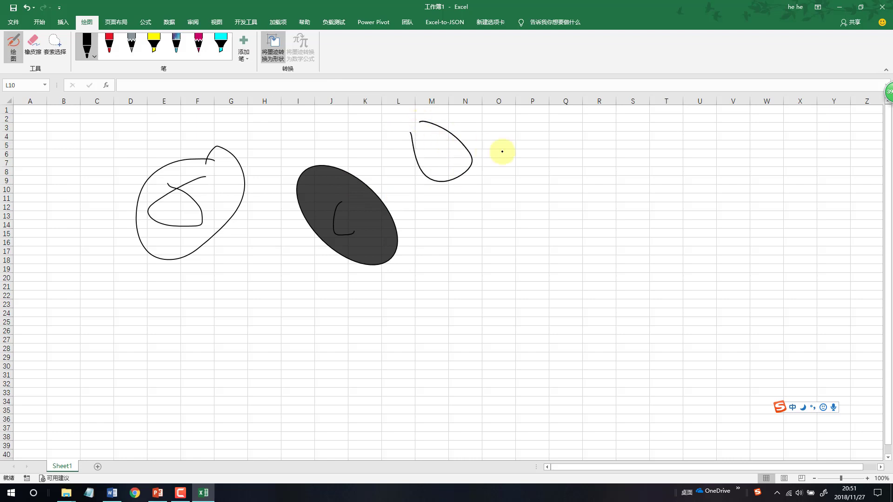
pyautogui.moveTo(97, 153)
pyautogui.mouseDown()
pyautogui.moveTo(100, 223)
pyautogui.moveTo(101, 131)
pyautogui.moveTo(80, 147)
pyautogui.mouseUp()
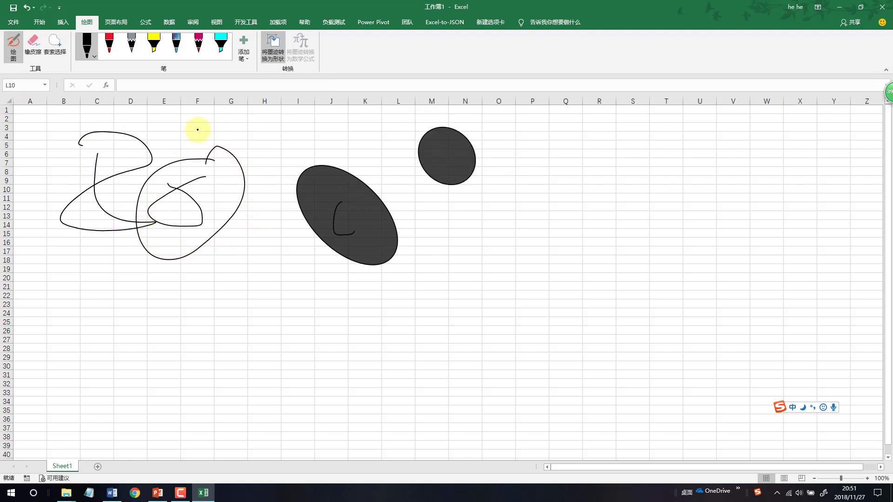
pyautogui.moveTo(265, 238); pyautogui.dragTo(271, 240)
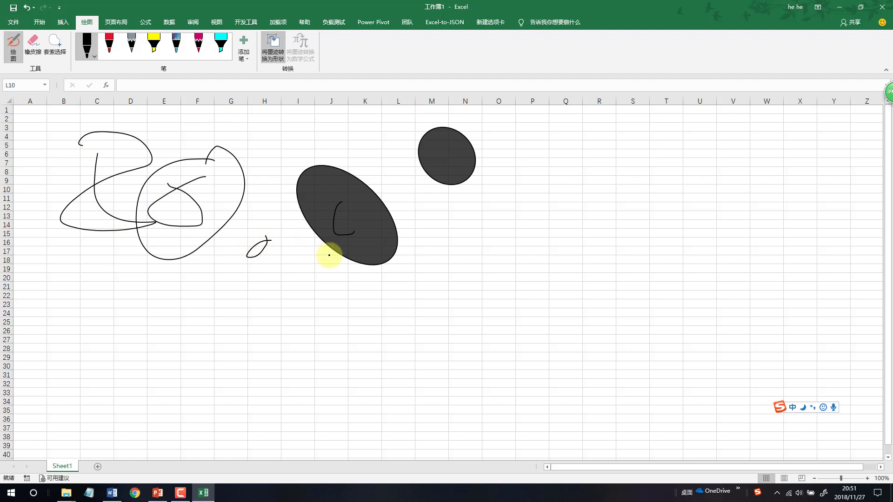
# Draw the upper ellipse, then add looping strokes, a vertical line and a hook across columns D–J.
pyautogui.moveTo(301, 174); pyautogui.dragTo(321, 132)
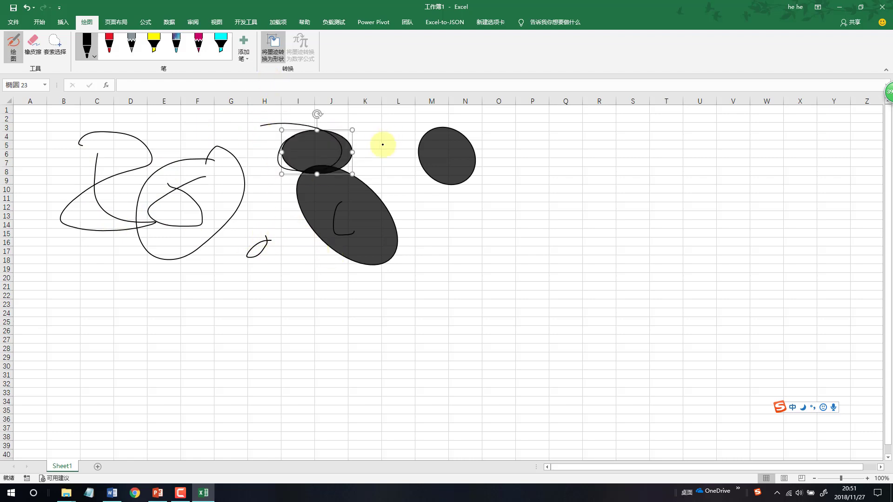
pyautogui.moveTo(207, 128)
pyautogui.mouseDown()
pyautogui.moveTo(223, 159)
pyautogui.moveTo(318, 134)
pyautogui.mouseUp()
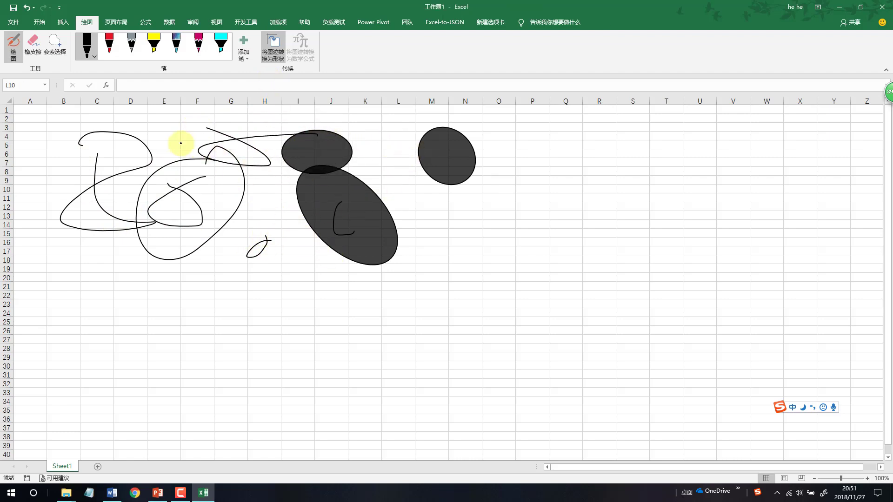
pyautogui.moveTo(182, 150); pyautogui.dragTo(222, 267)
pyautogui.moveTo(247, 197); pyautogui.dragTo(243, 238)
pyautogui.moveTo(266, 191); pyautogui.dragTo(255, 224)
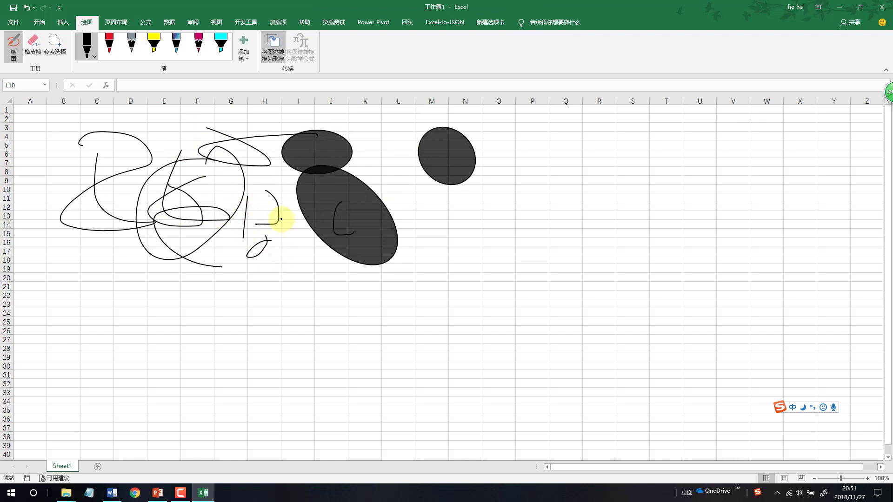
pyautogui.click(54, 44)
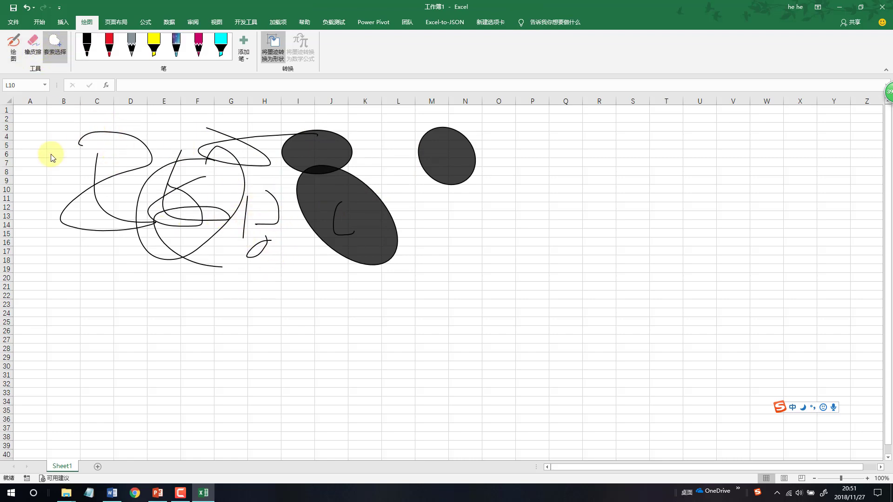
# Lasso the left-side ink, then erase every scribble, loop, hook and line, leaving the three ellipses.
pyautogui.moveTo(50, 149); pyautogui.dragTo(189, 167)
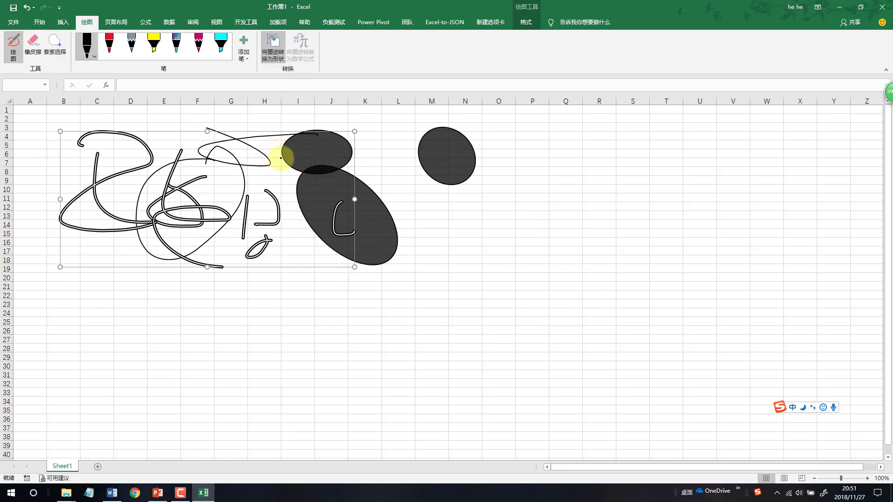
pyautogui.click(33, 46)
pyautogui.moveTo(176, 169); pyautogui.dragTo(289, 205)
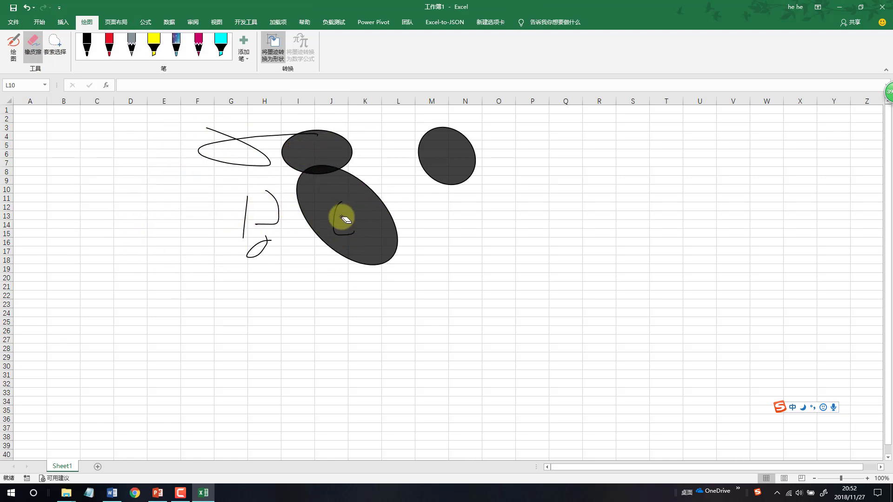
pyautogui.click(226, 141)
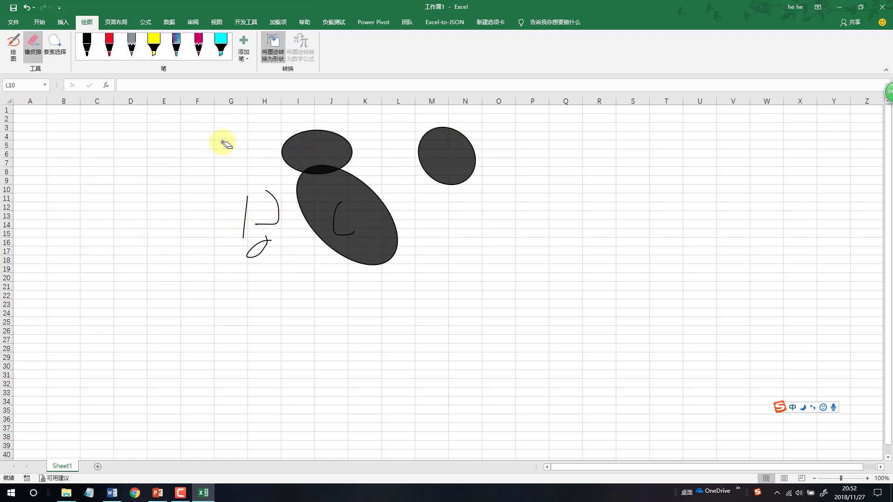
pyautogui.click(259, 224)
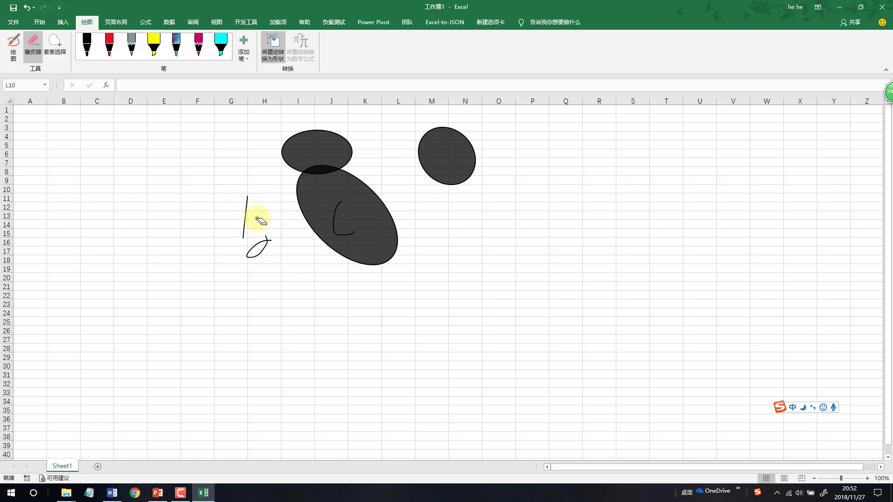
pyautogui.moveTo(278, 273); pyautogui.dragTo(284, 177)
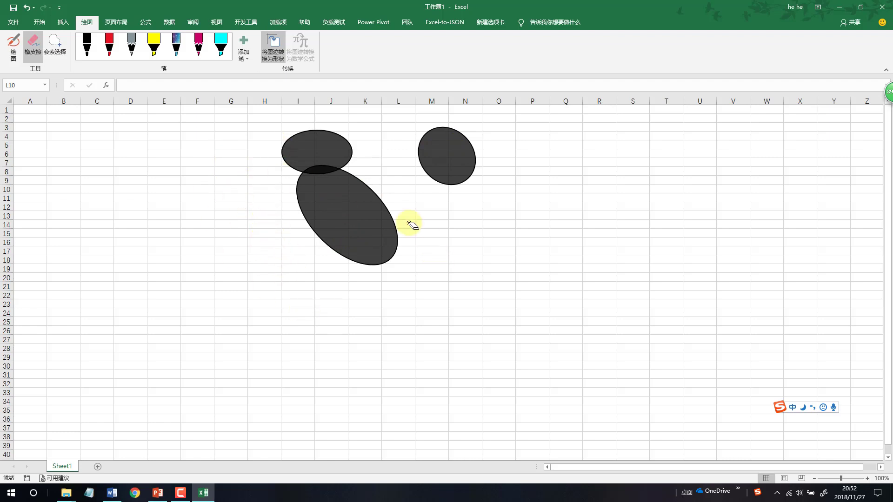
# Turn off ink-to-shape conversion and delete the right-hand ellipse.
pyautogui.click(272, 47)
pyautogui.moveTo(300, 119); pyautogui.dragTo(405, 304)
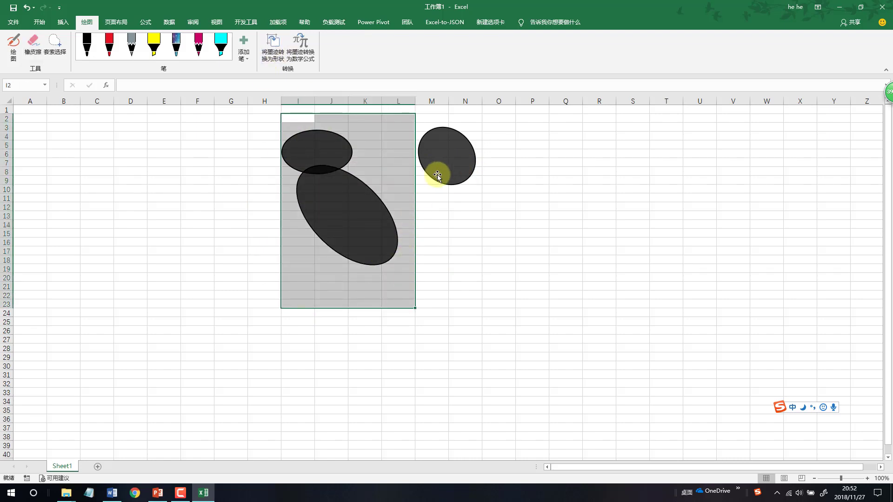
pyautogui.click(450, 160)
pyautogui.rightClick(450, 158)
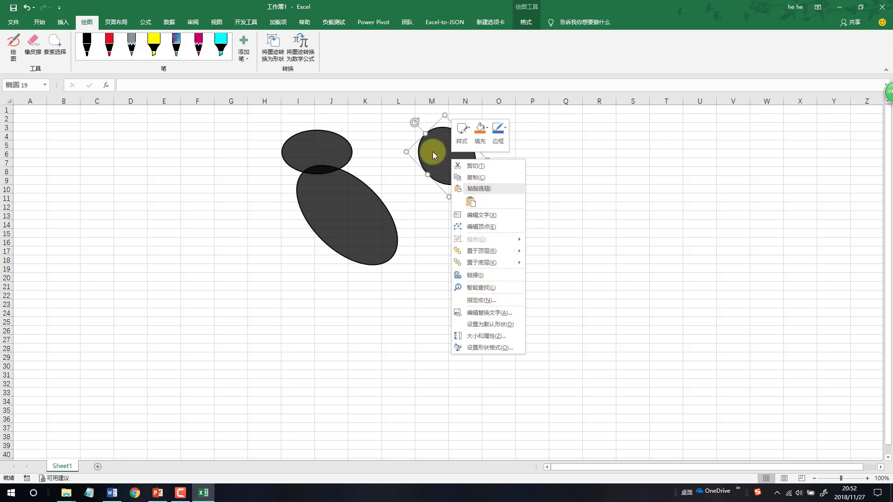
pyautogui.click(438, 155)
pyautogui.press('Delete')
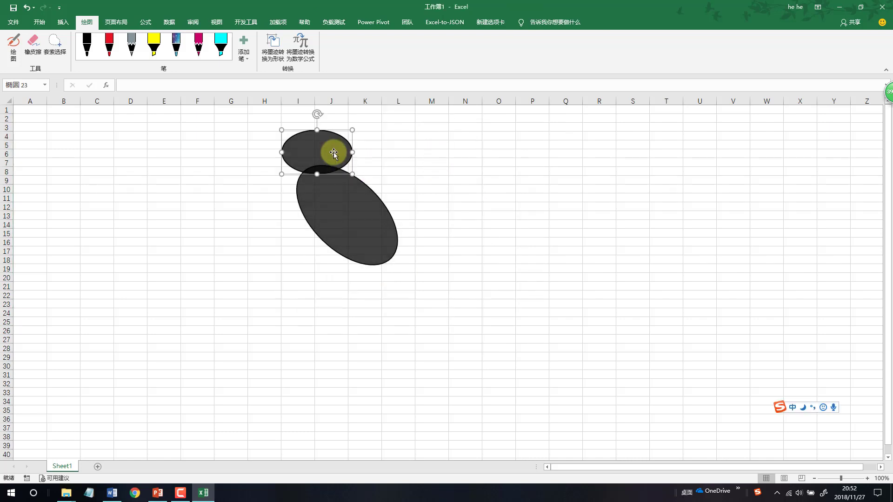
# Delete the upper and large ellipses, clear the cell selection, and switch back to the pen.
pyautogui.click(334, 152)
pyautogui.press('Delete')
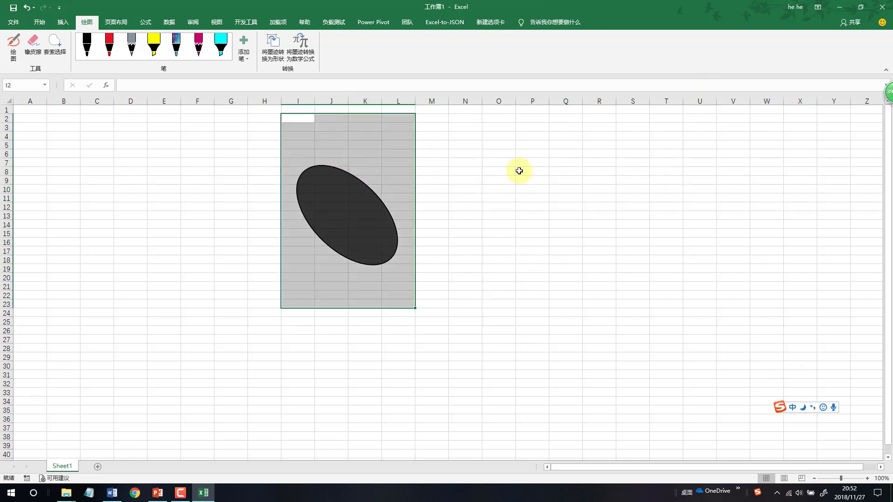
pyautogui.click(362, 222)
pyautogui.press('Delete')
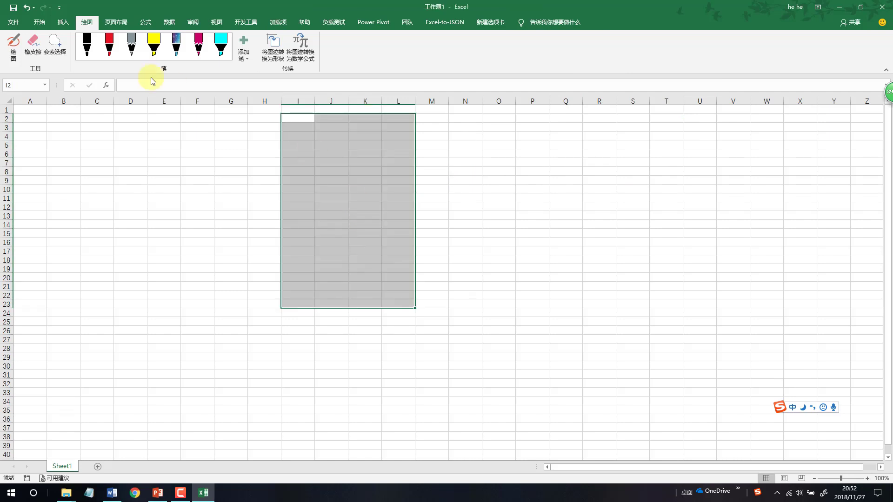
pyautogui.click(175, 154)
pyautogui.click(13, 49)
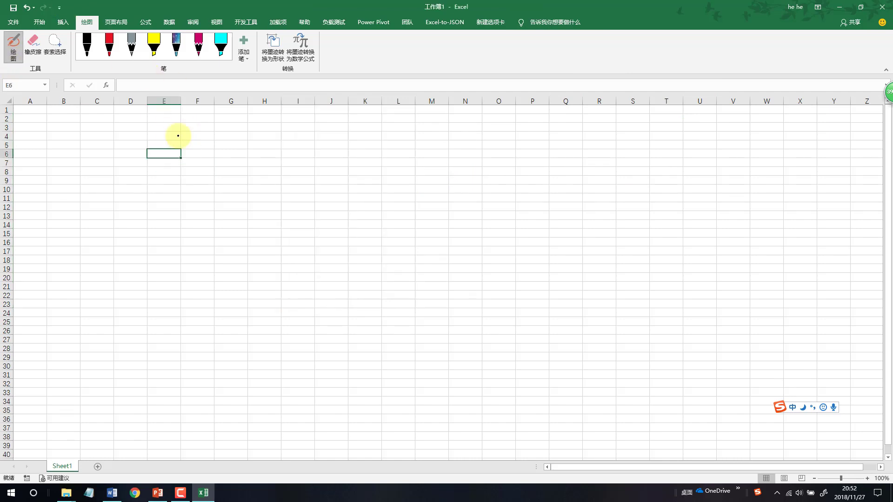
# Draw a freehand curve near column F, then sketch an ellipse, triangle and rectangle as filled shapes.
pyautogui.moveTo(224, 137); pyautogui.dragTo(200, 176)
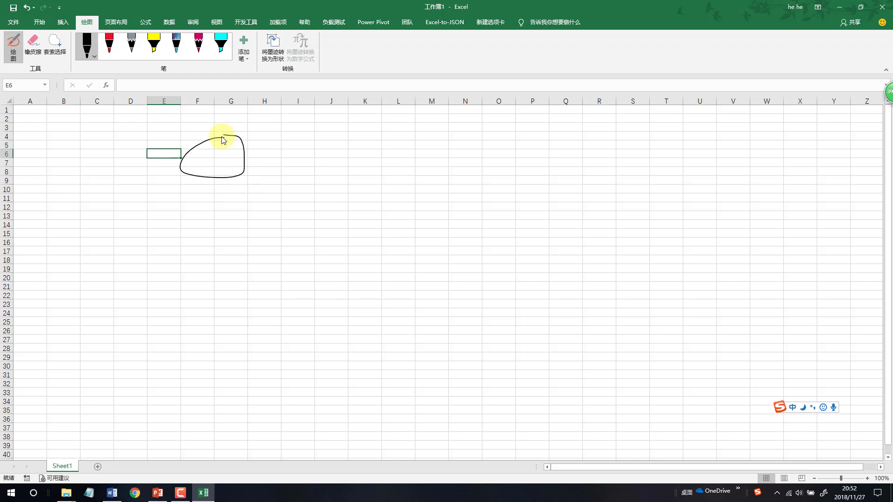
pyautogui.click(271, 59)
pyautogui.moveTo(315, 171); pyautogui.dragTo(345, 167)
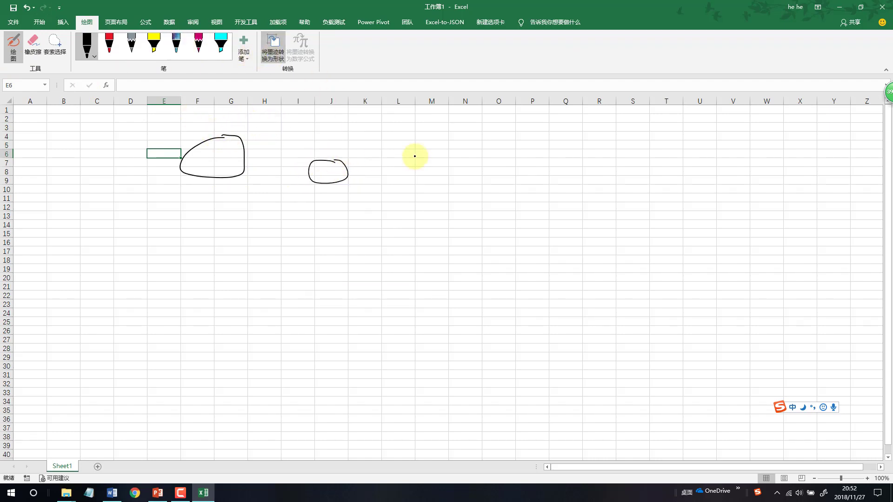
pyautogui.moveTo(268, 128); pyautogui.dragTo(271, 154)
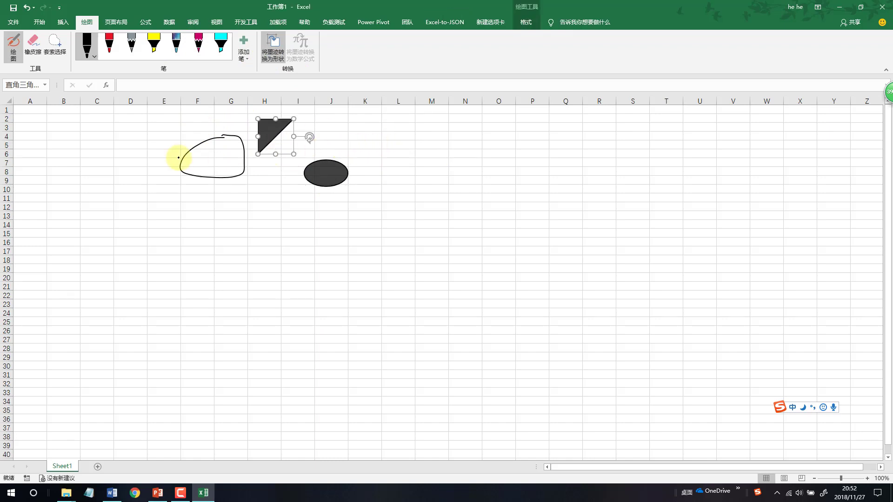
pyautogui.moveTo(135, 134); pyautogui.dragTo(138, 135)
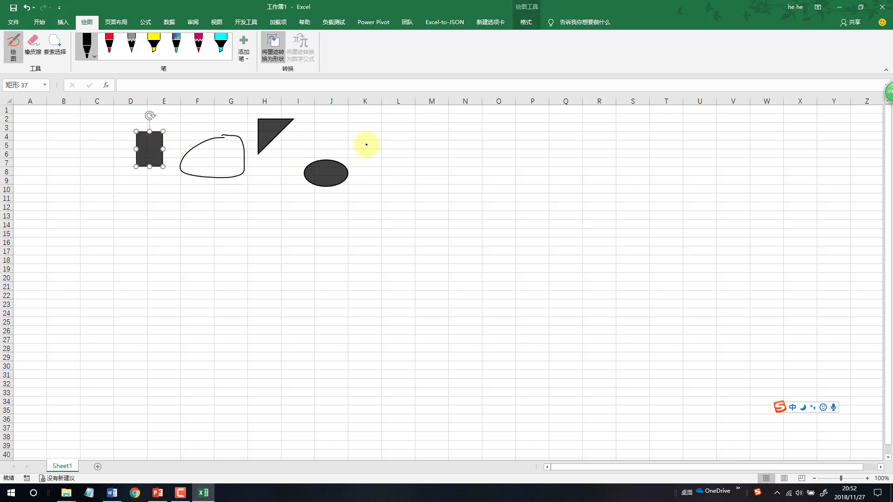
pyautogui.click(274, 52)
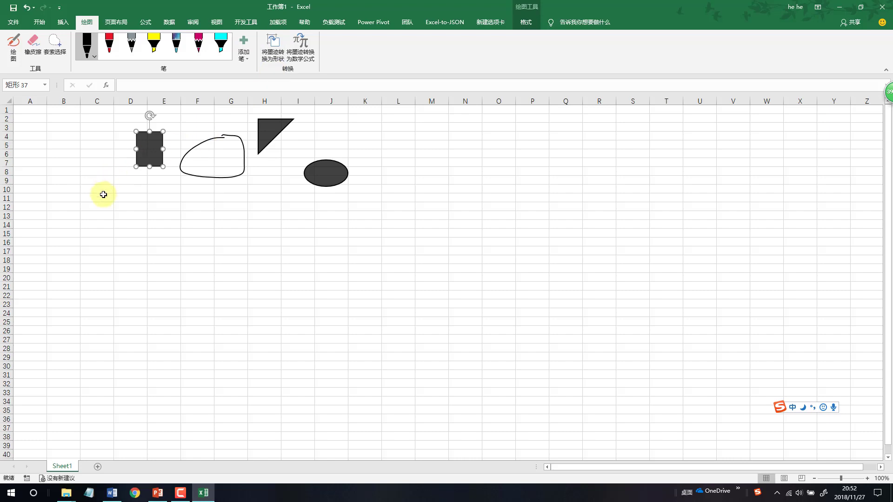
pyautogui.moveTo(97, 206)
pyautogui.mouseDown()
pyautogui.moveTo(117, 228)
pyautogui.moveTo(140, 227)
pyautogui.mouseUp()
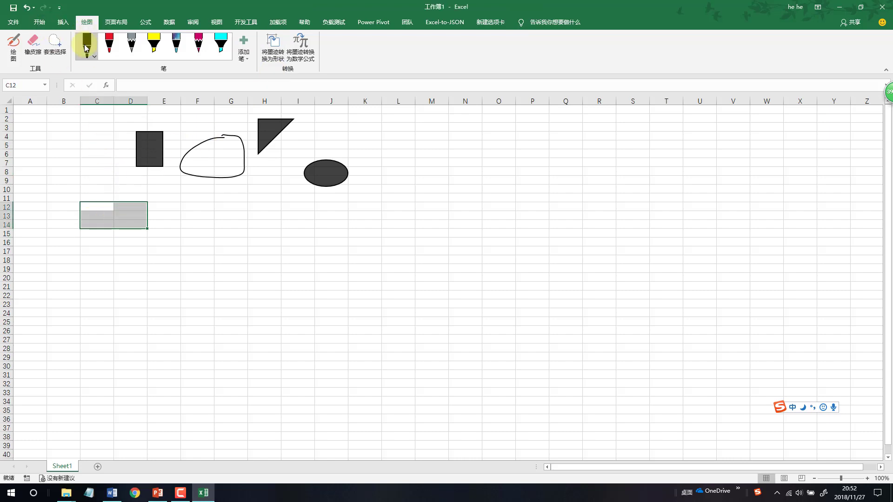
# Draw freehand loops around G12–I17 and across the shapes, closing Ink to Math without inserting anything.
pyautogui.click(13, 46)
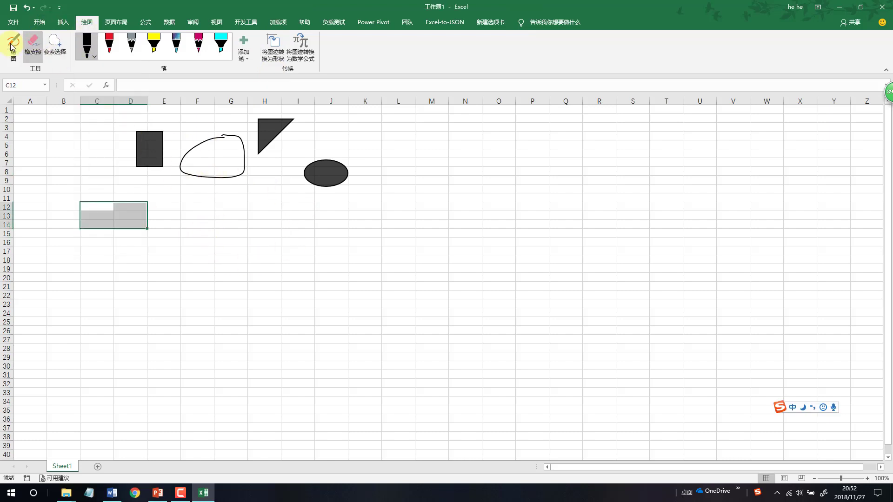
pyautogui.moveTo(243, 222); pyautogui.dragTo(242, 203)
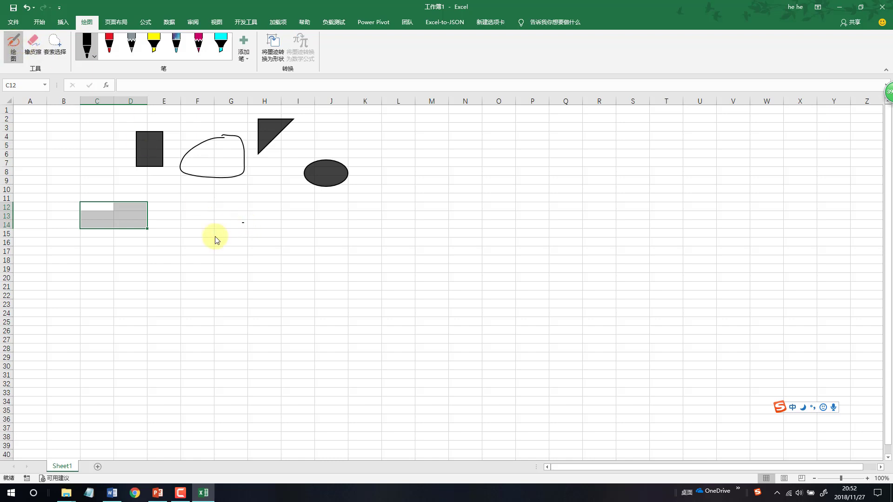
pyautogui.moveTo(406, 141); pyautogui.dragTo(363, 176)
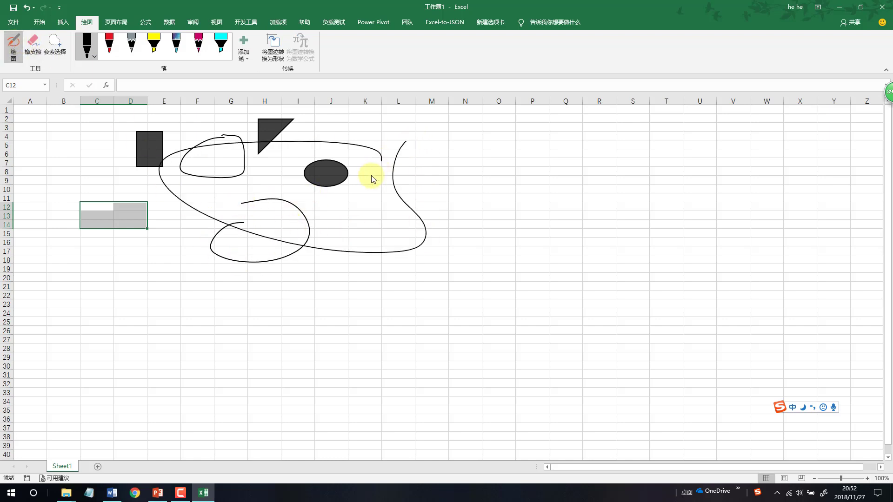
pyautogui.moveTo(238, 257); pyautogui.dragTo(266, 144)
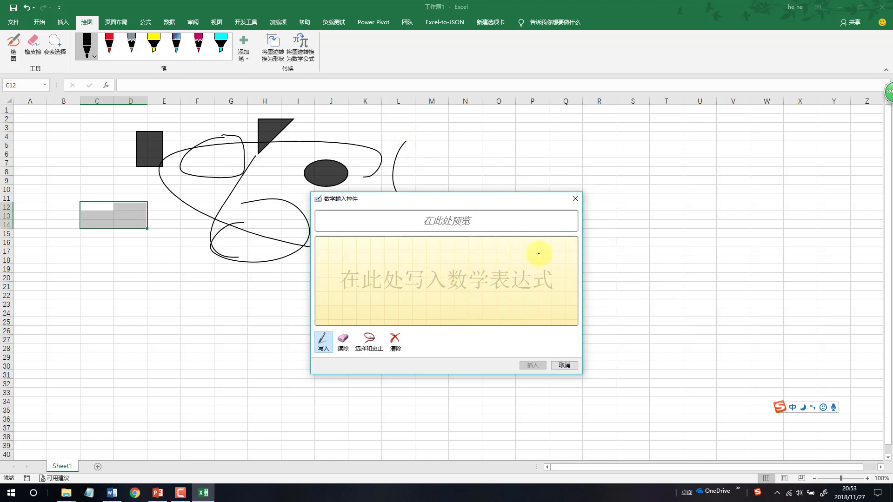
pyautogui.click(577, 199)
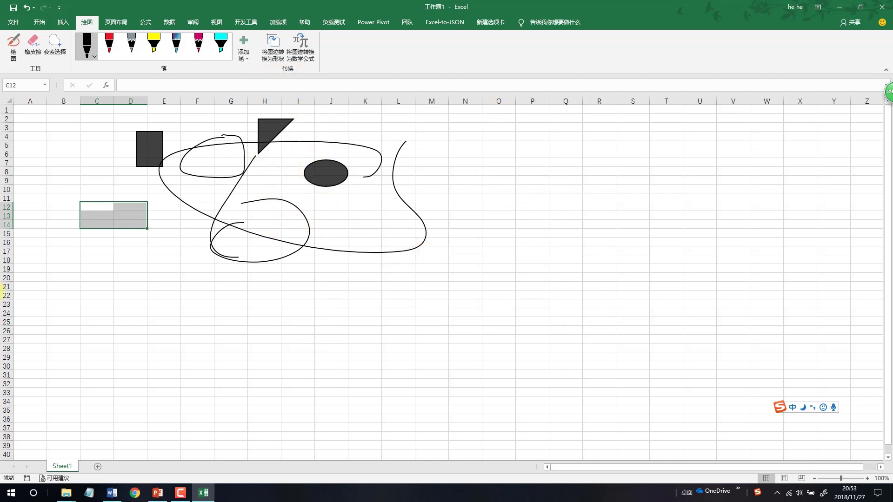
# In PowerPoint, view slide 5 on points to note, then slide 6 '下节课安排'.
pyautogui.click(160, 493)
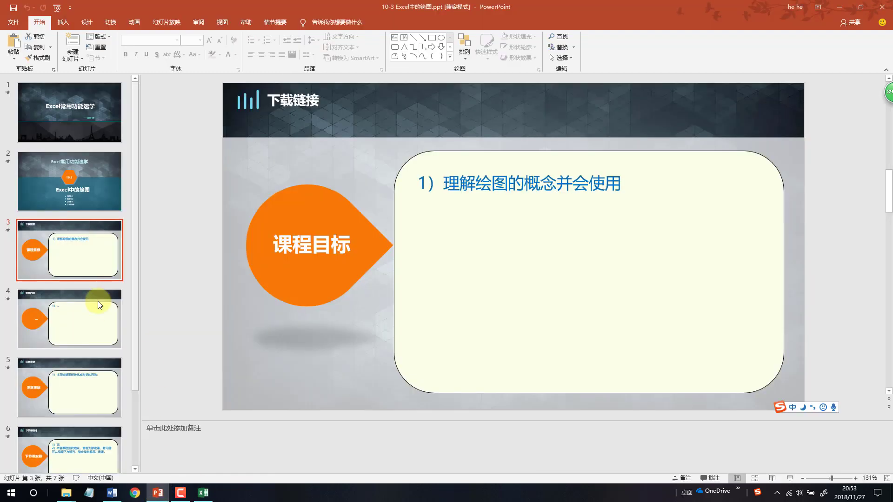
pyautogui.click(83, 341)
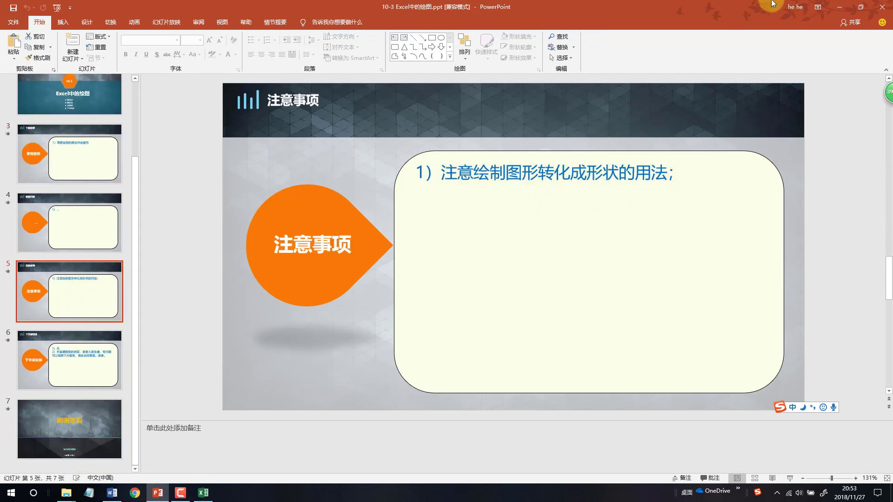
pyautogui.doubleClick(604, 18)
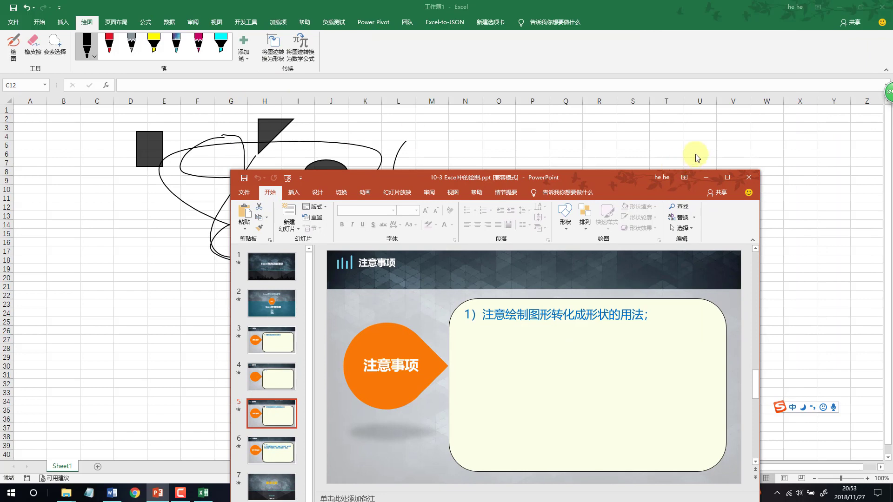
pyautogui.click(728, 177)
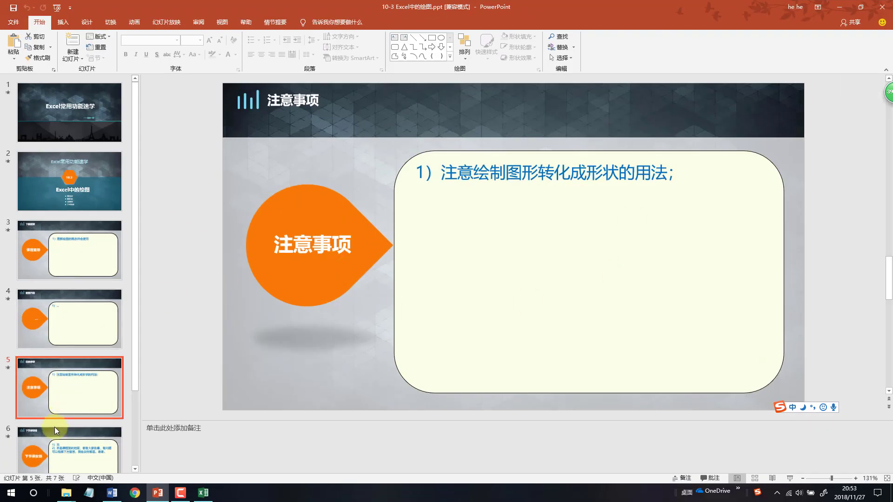
pyautogui.scroll(-2, 54, 427)
pyautogui.click(55, 362)
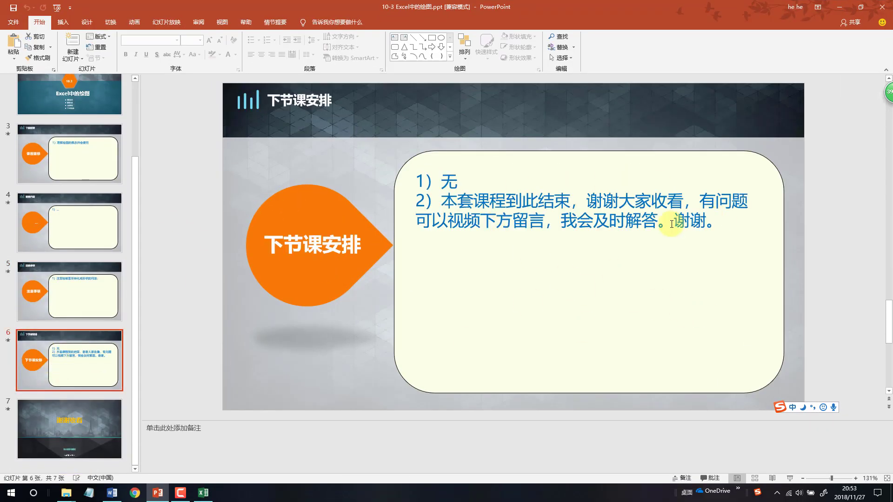